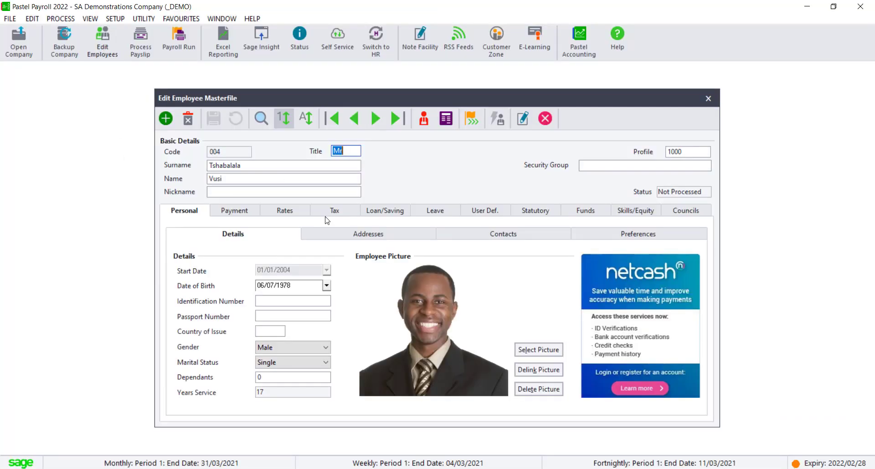
Review employee 004's daily, weekly, monthly and hourly rates on the Rates tab, all 0.0000
click(286, 213)
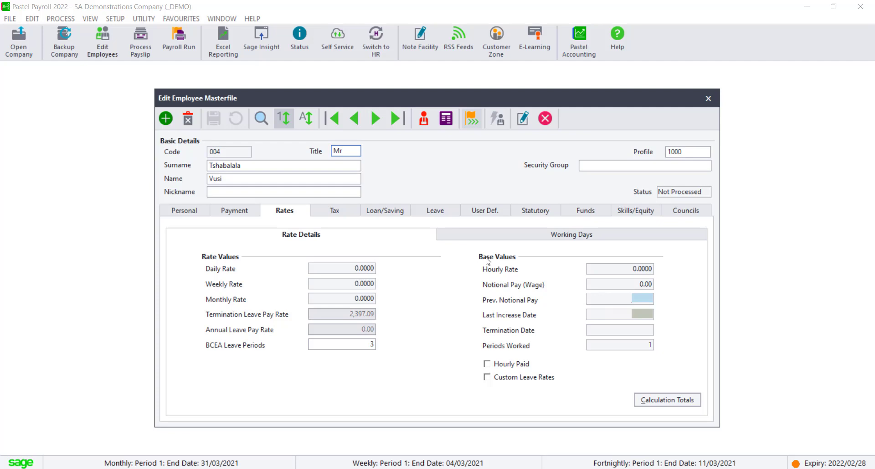
Tick Hourly Paid for employee 004 on the Rates tab and save the masterfile
click(246, 213)
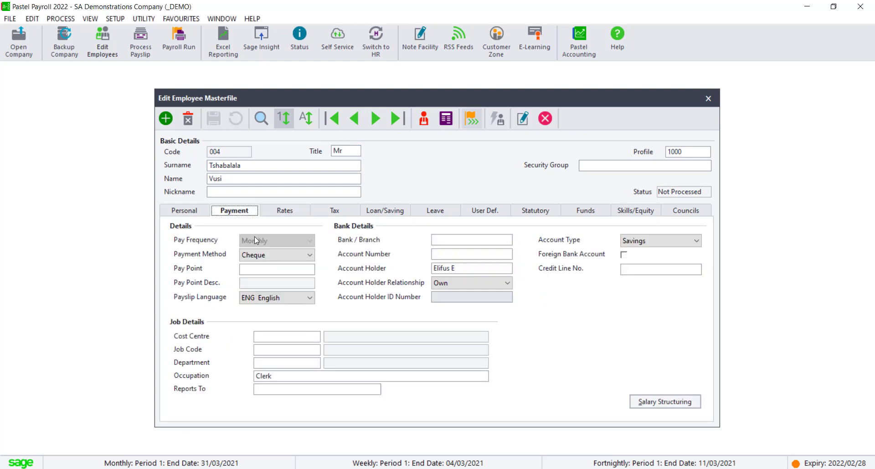
click(281, 212)
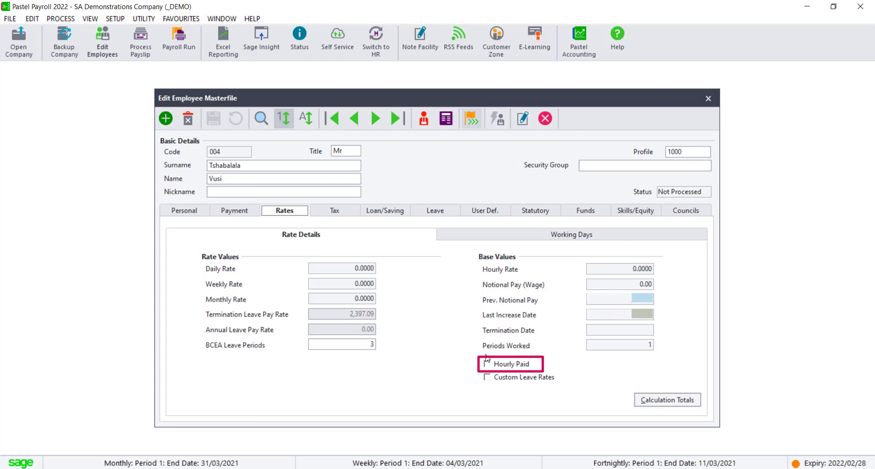
click(486, 364)
click(487, 364)
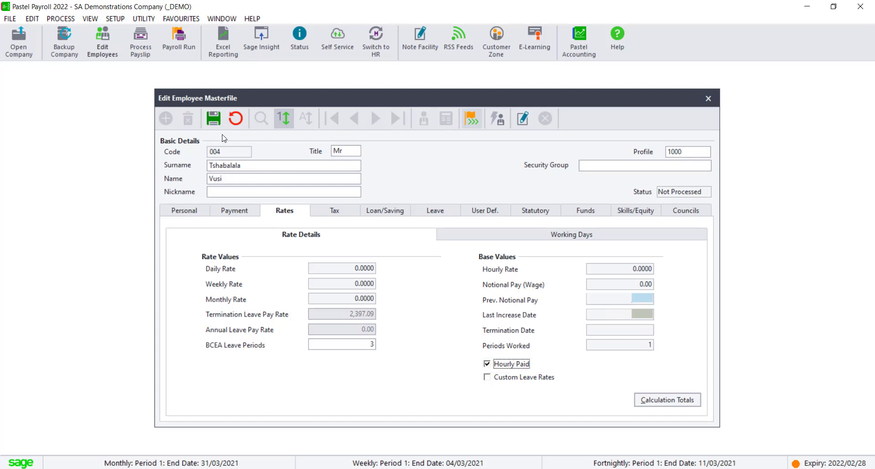
click(213, 119)
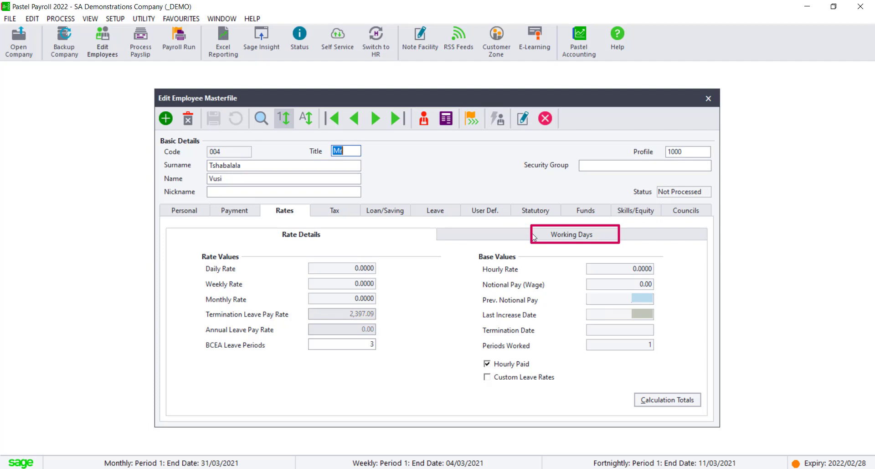
Check employee 004's working days: 8.00 hours per day, 40.00 per week, 21.67 days per month
click(570, 235)
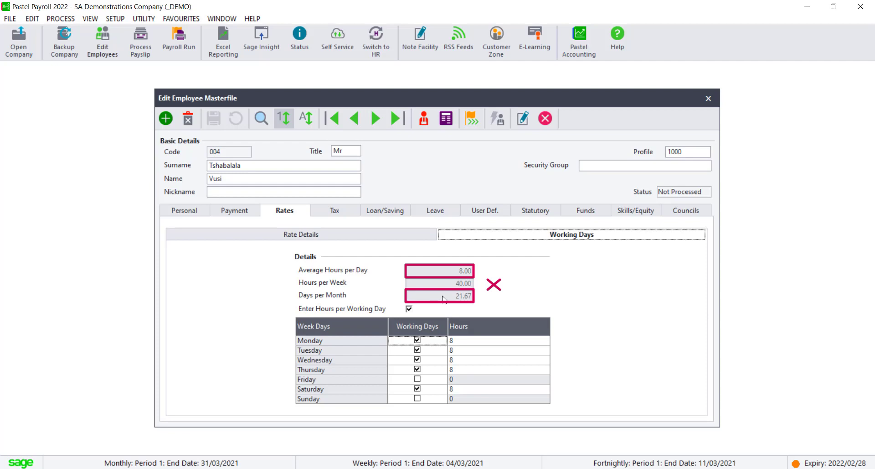
Bring up the calculator beside employee 004's payslip, where Hourly Wage quantity is 0.0000
click(447, 121)
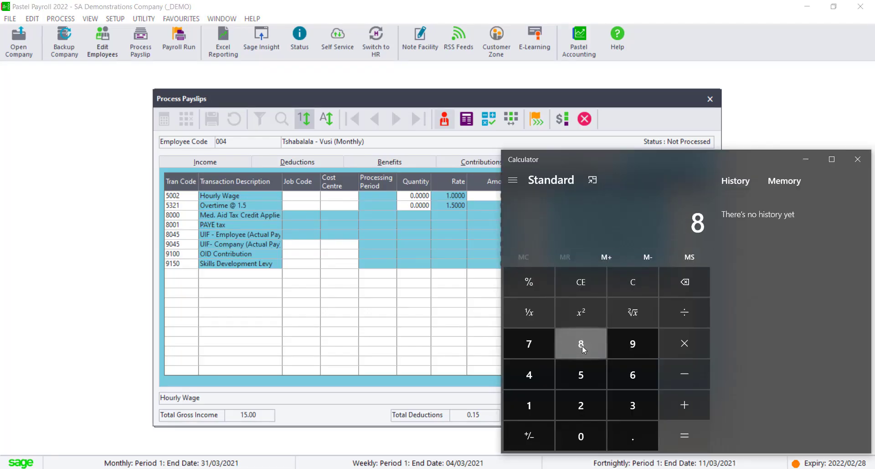
Multiply 8 hours by 21.67 days in Calculator to get 173.36 monthly hours
key(asterisk)
click(581, 406)
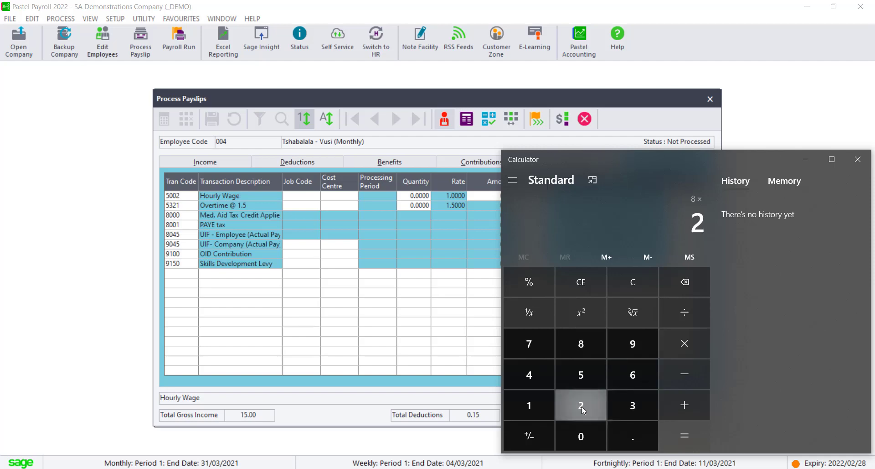
click(545, 408)
click(638, 439)
click(629, 376)
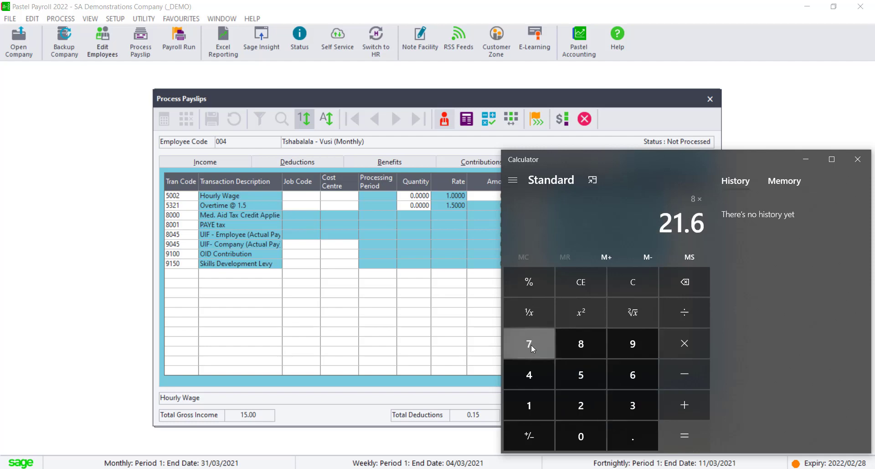
click(529, 343)
click(682, 439)
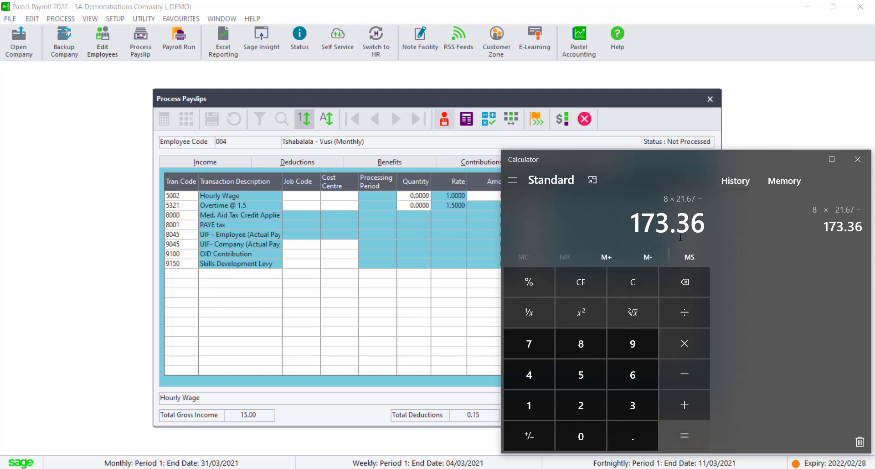
Enter 173.36 as the payslip's Hourly Wage quantity, then return to Calculator
click(417, 196)
text(17)
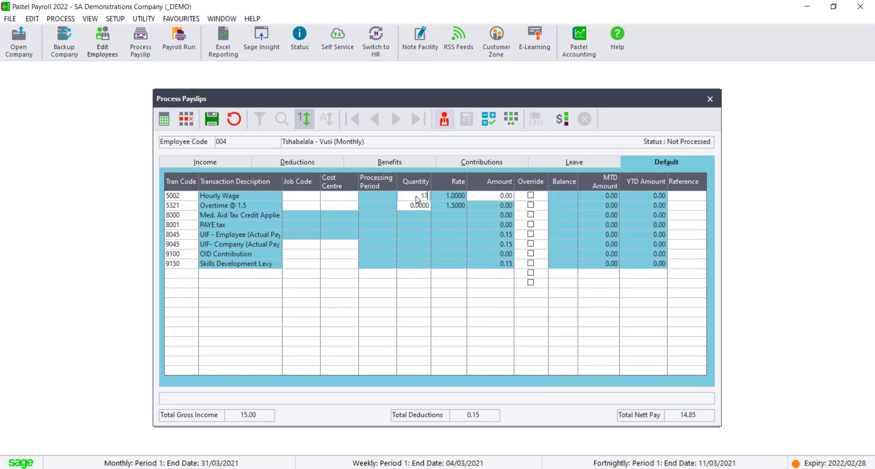
text(3.36)
key(Tab)
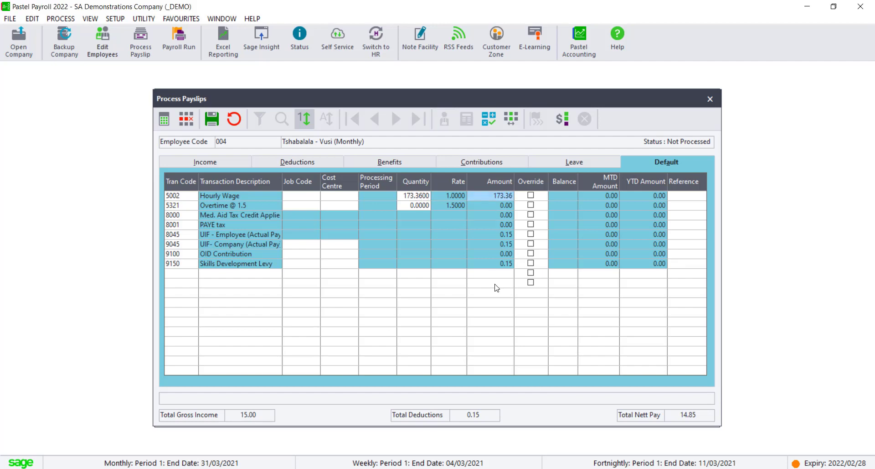
key(alt+Tab)
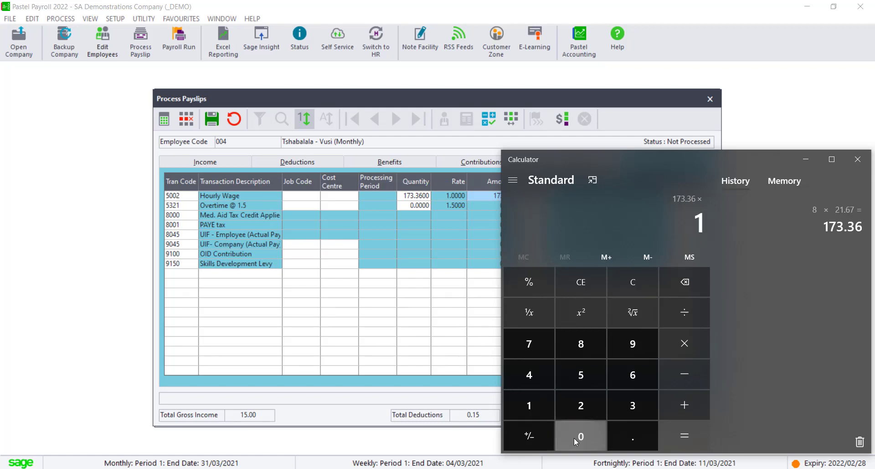
Multiply 173.36 by the rate 102 in Calculator, giving 17,682.72
click(575, 436)
click(584, 405)
click(686, 443)
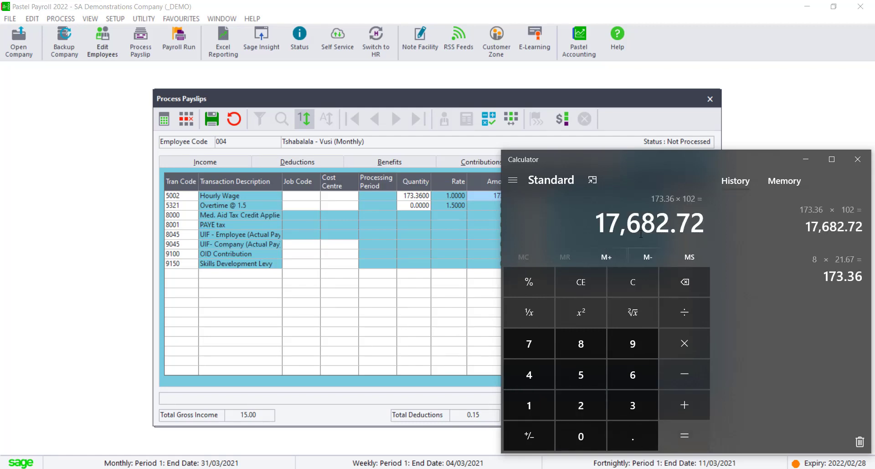
Replace the Hourly Wage amount with 17,682.72 and confirm it applies to the current payslip
click(478, 198)
double_click(518, 197)
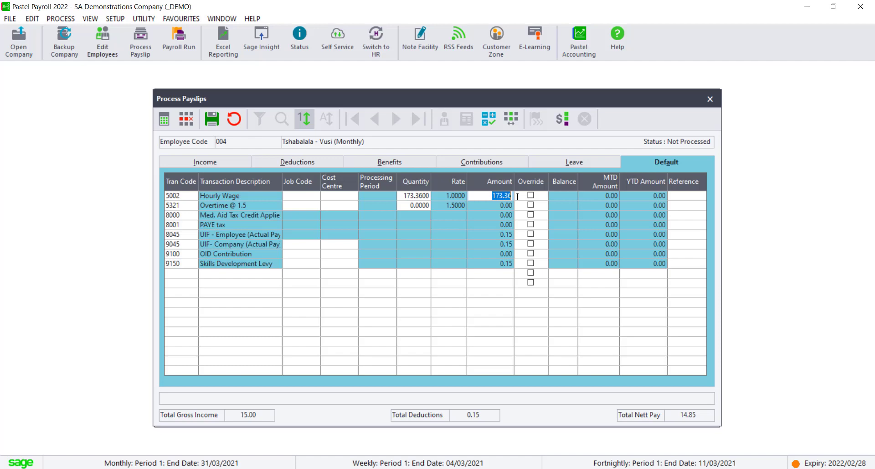
text(1)
text(7,)
text(682.)
text(72)
key(Tab)
key(Tab)
key(Tab)
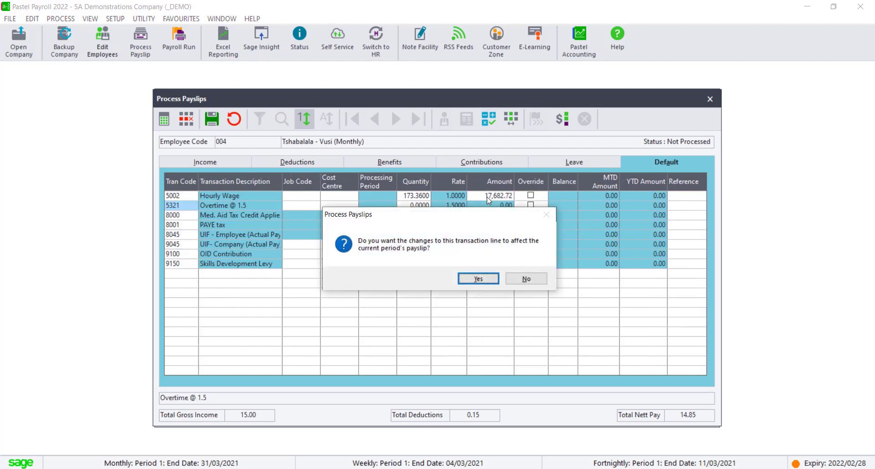
key(Return)
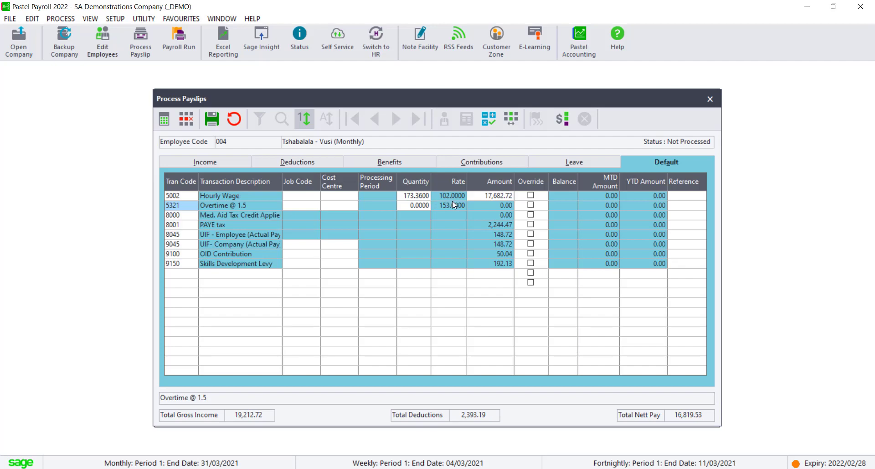
Save employee 004's payslip with gross income 19,212.72 and total deductions 2,393.19
click(211, 119)
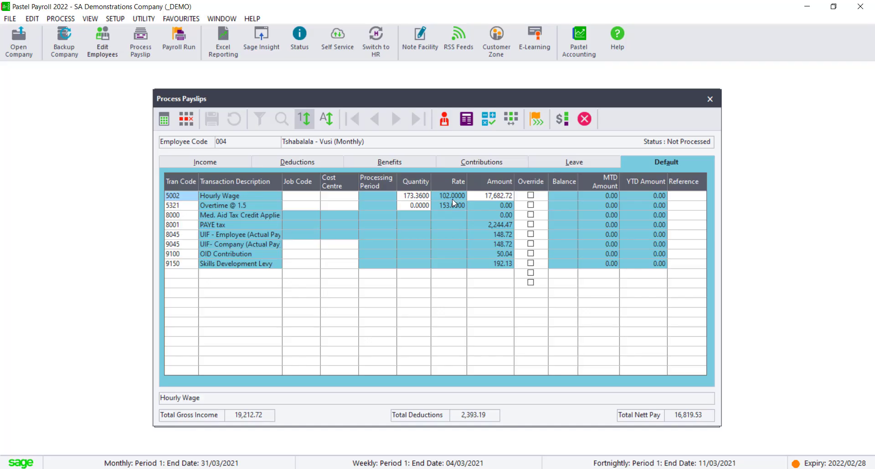
On the Income tab, change the Hourly Wage quantity to 169, making the amount 17,238.00
click(203, 162)
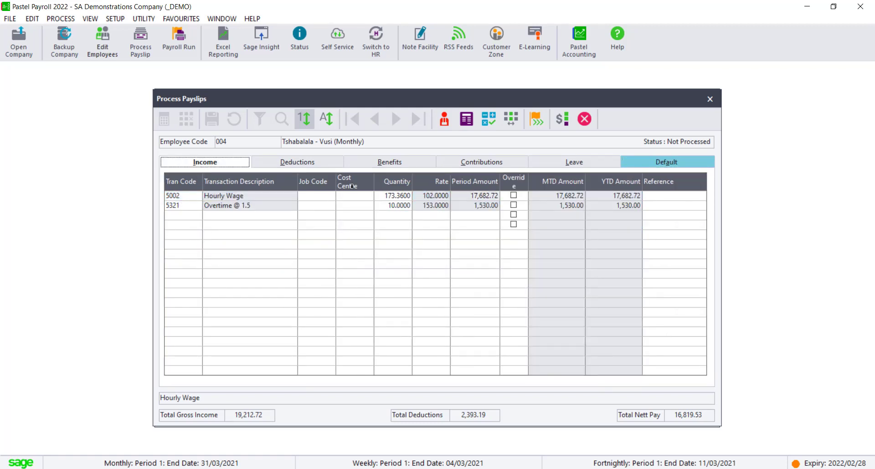
click(395, 197)
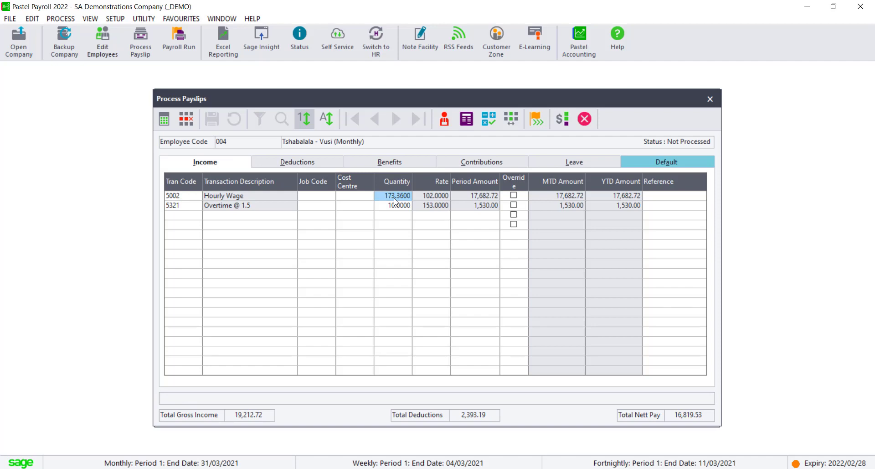
text(1)
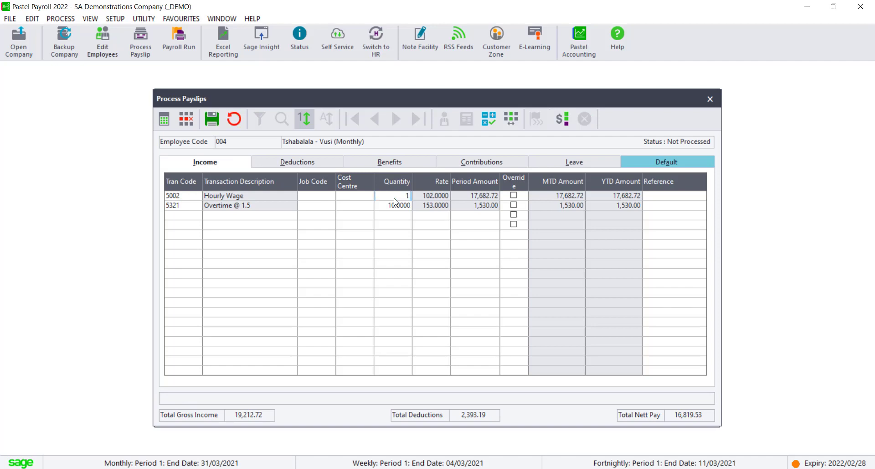
text(69)
key(Tab)
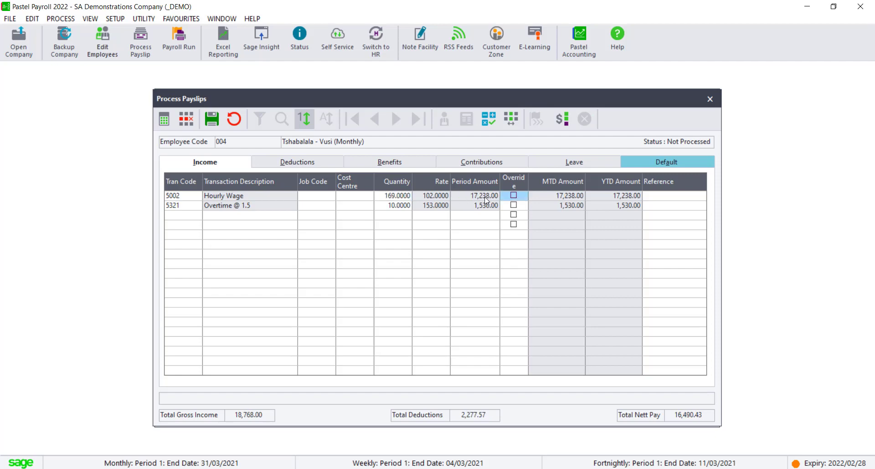
key(Tab)
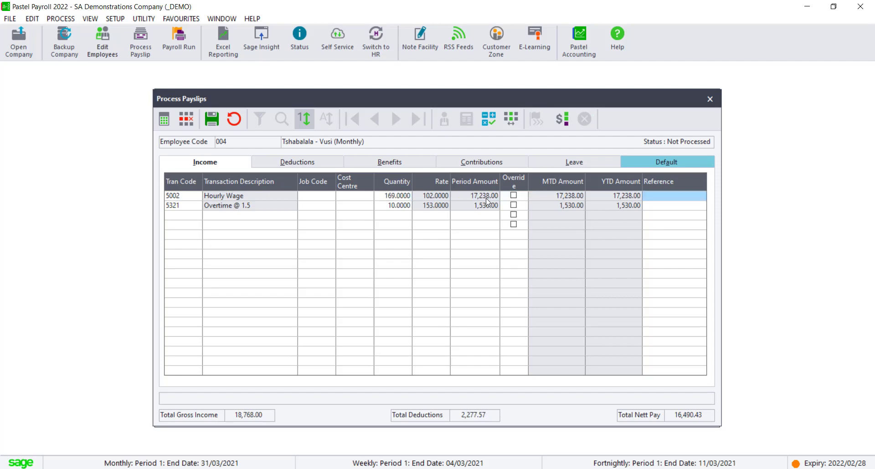